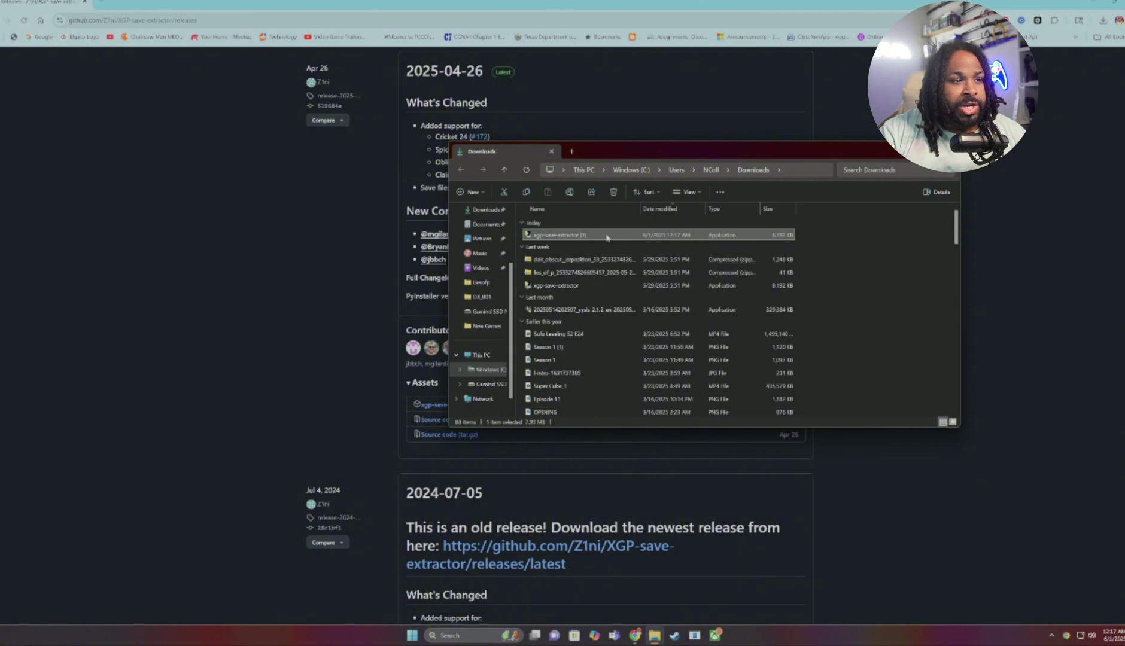
Run the downloaded xgp-save-extractor (1) application from Downloads, allowing it past the SmartScreen block
{"action": "double_click", "coordinate": [591, 238]}
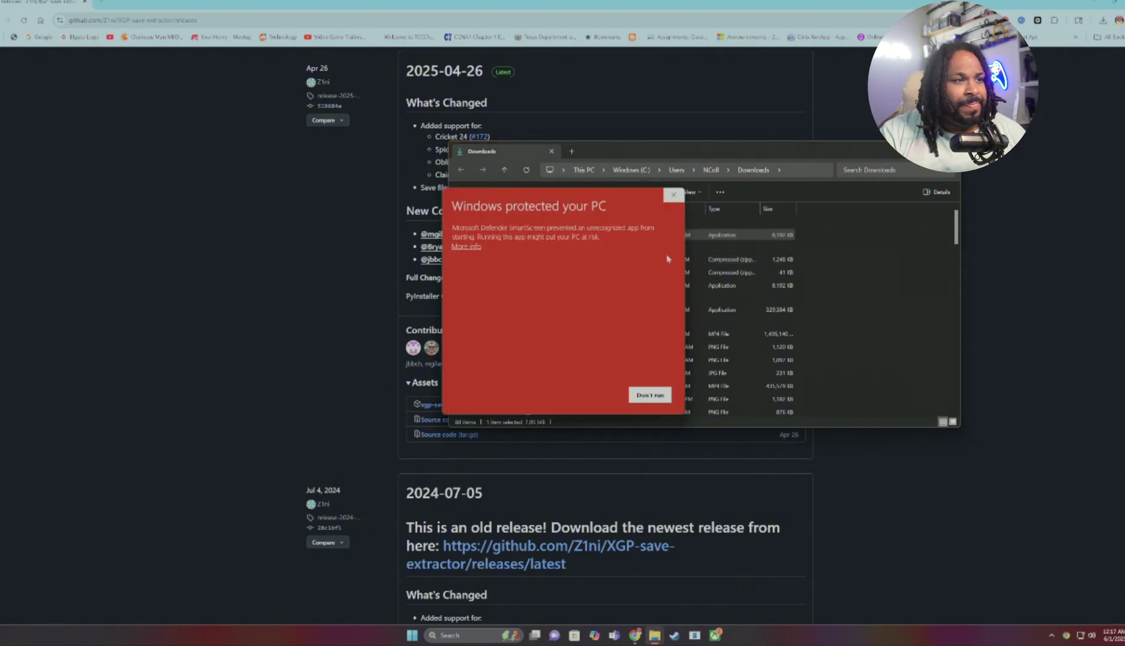
{"action": "left_click", "coordinate": [475, 247]}
{"action": "left_click", "coordinate": [596, 397]}
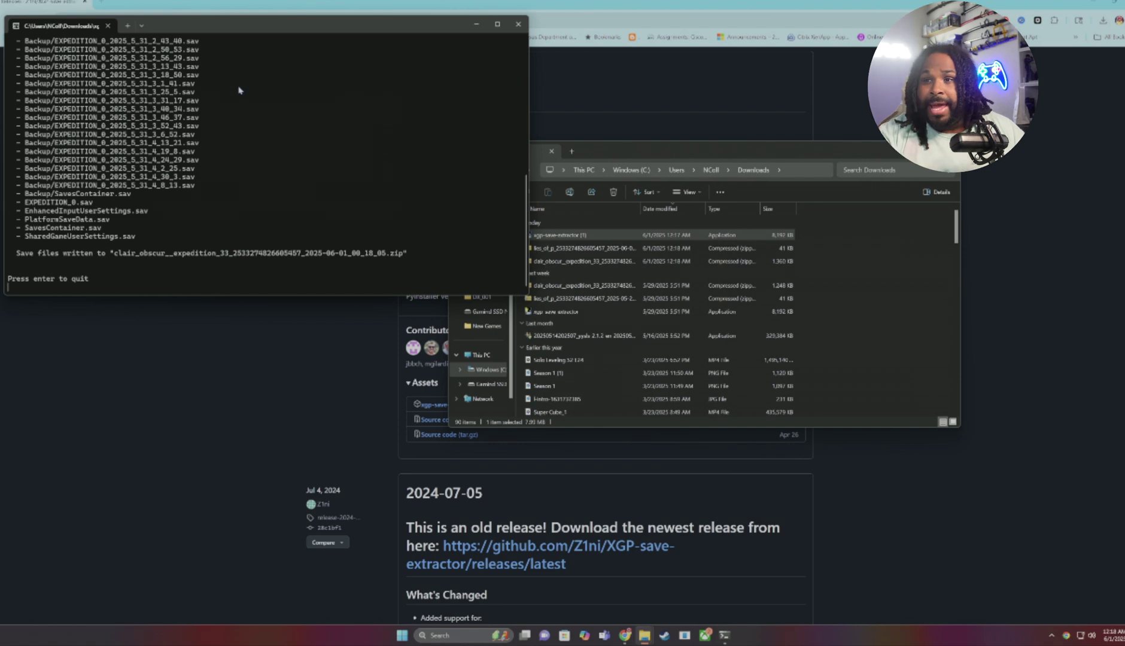
Examine the extractor's output for the Lies of P entry, its save files and the archive they were written to
{"action": "left_click_drag", "start_coordinate": [258, 25], "coordinate": [435, 57]}
{"action": "scroll", "coordinate": [514, 184], "scroll_direction": "up", "scroll_amount": 5}
{"action": "scroll", "coordinate": [237, 142], "scroll_direction": "up", "scroll_amount": 3}
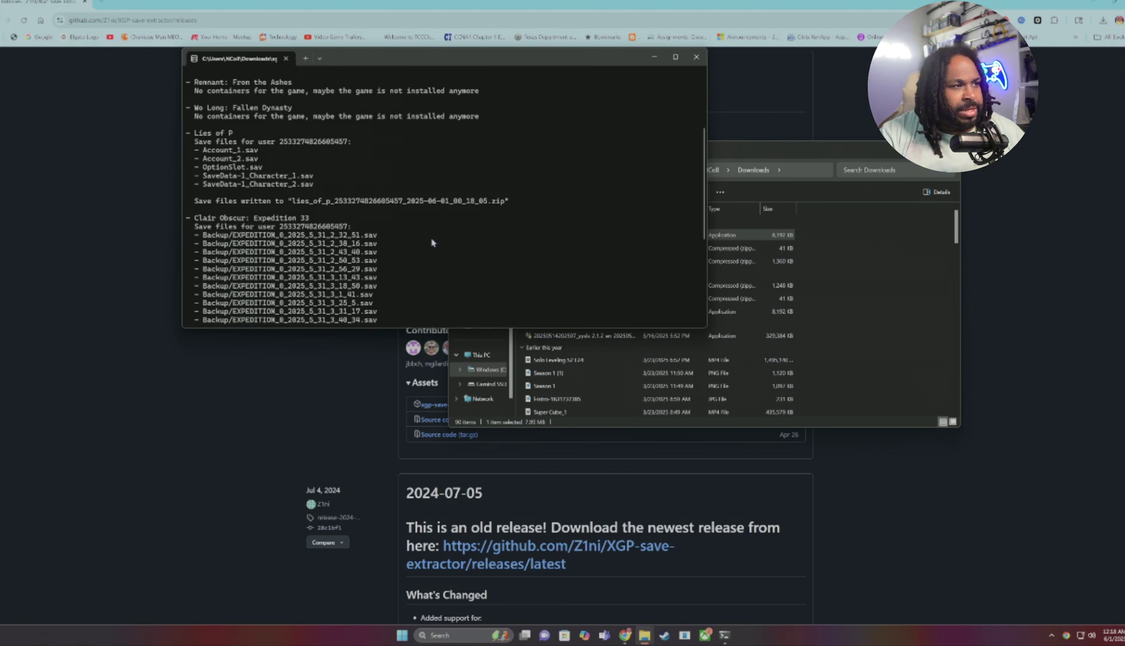
{"action": "scroll", "coordinate": [460, 234], "scroll_direction": "up", "scroll_amount": 1}
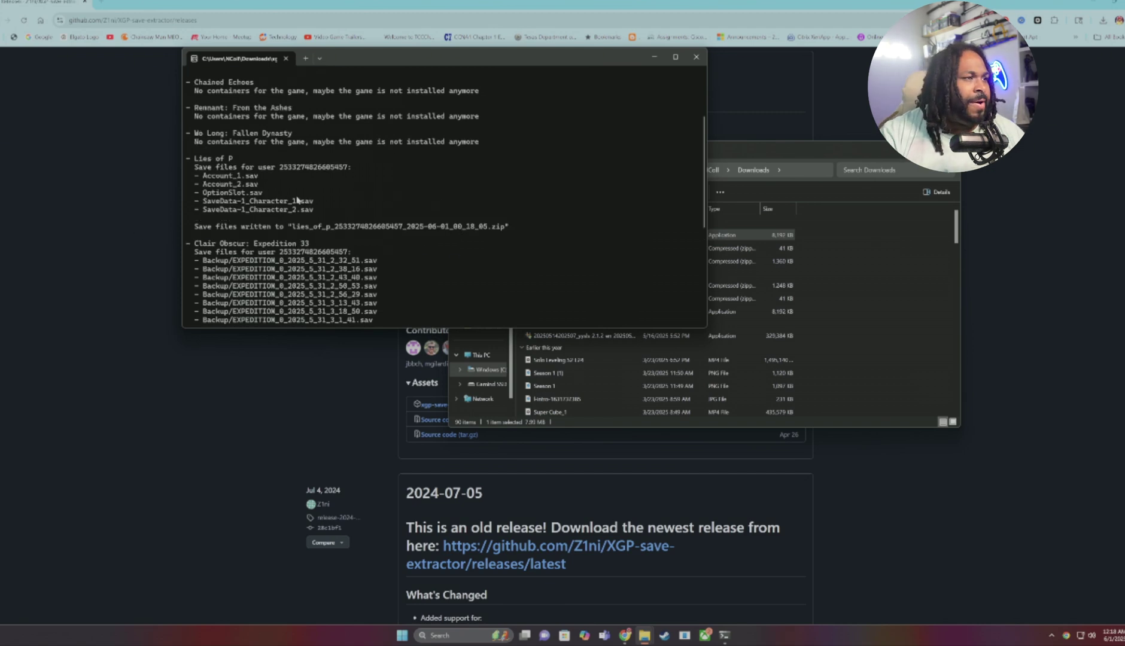
{"action": "left_click_drag", "start_coordinate": [195, 159], "coordinate": [317, 159]}
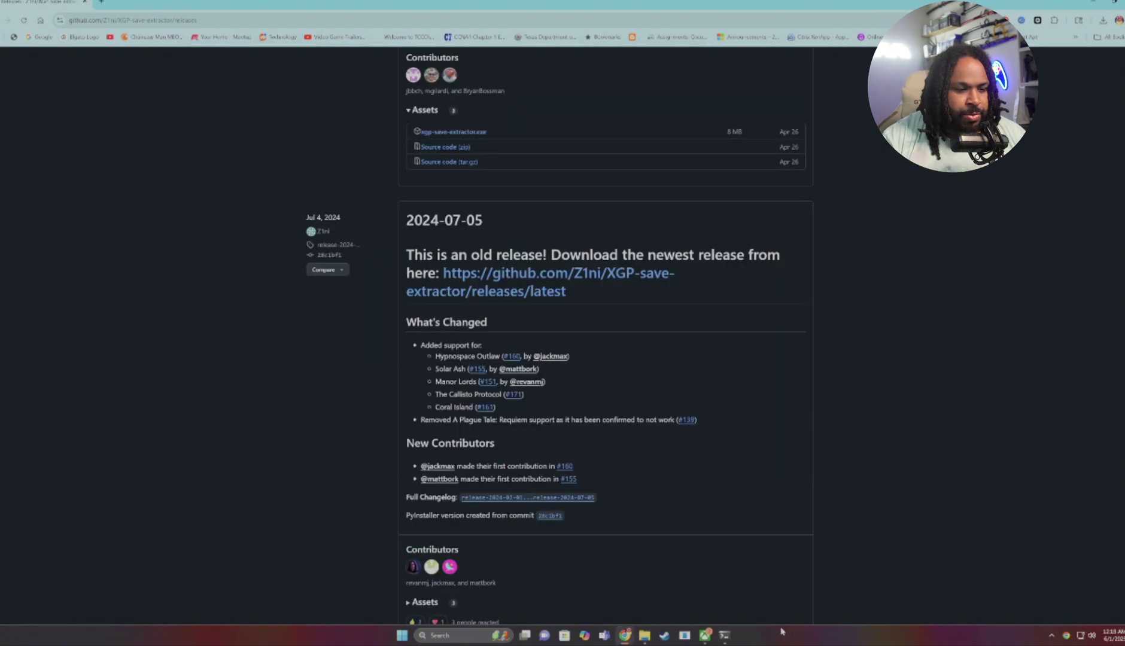
{"action": "left_click", "coordinate": [724, 635]}
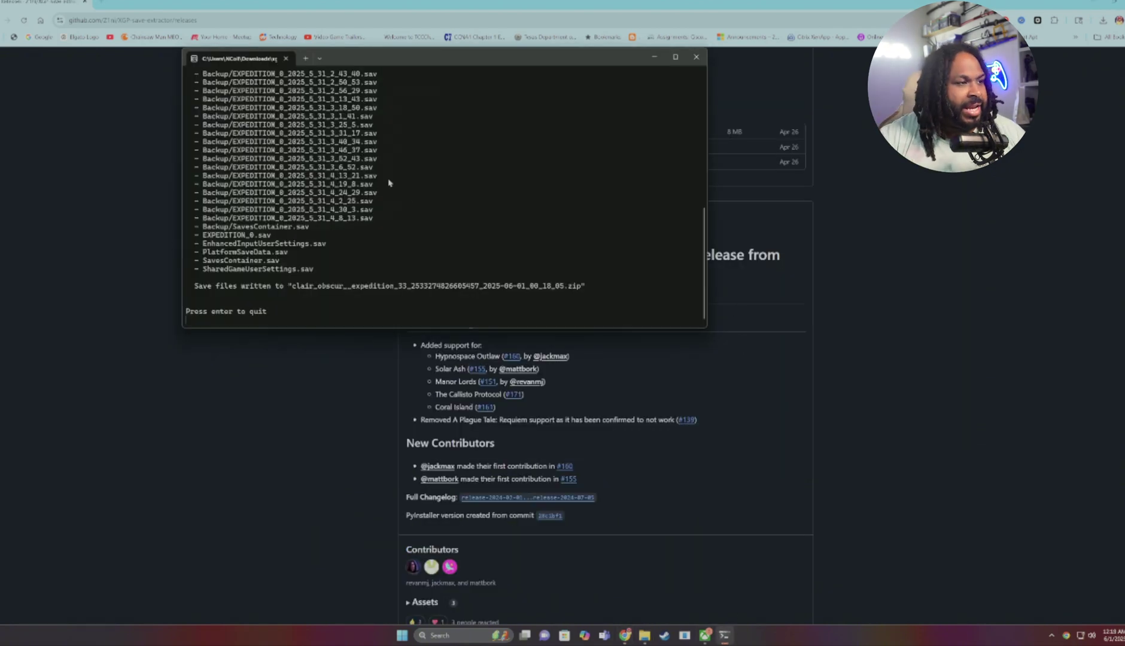
{"action": "scroll", "coordinate": [406, 203], "scroll_direction": "up", "scroll_amount": 7}
{"action": "scroll", "coordinate": [407, 210], "scroll_direction": "down", "scroll_amount": 6}
{"action": "scroll", "coordinate": [383, 201], "scroll_direction": "up", "scroll_amount": 3}
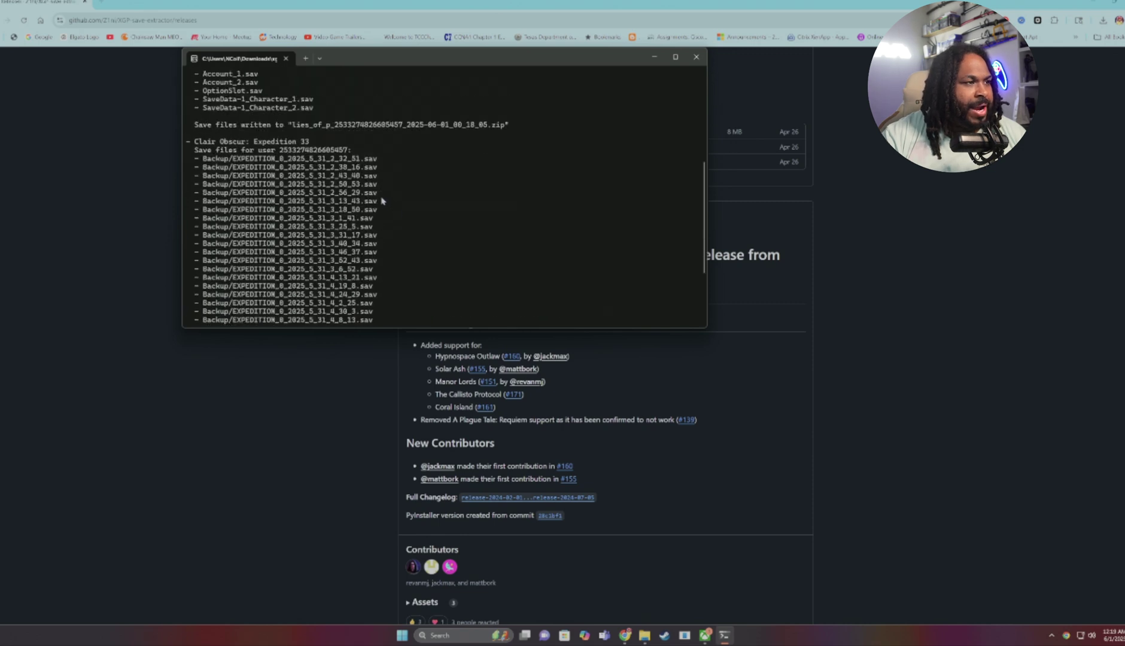
{"action": "scroll", "coordinate": [341, 230], "scroll_direction": "up", "scroll_amount": 5}
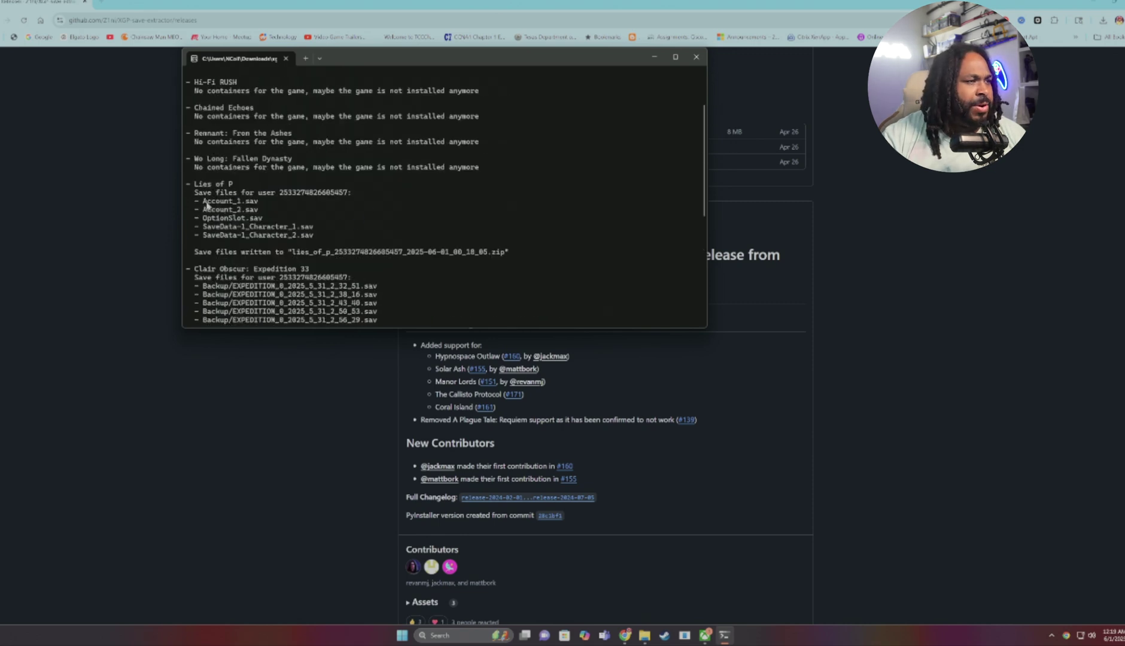
{"action": "left_click_drag", "start_coordinate": [189, 184], "coordinate": [416, 235]}
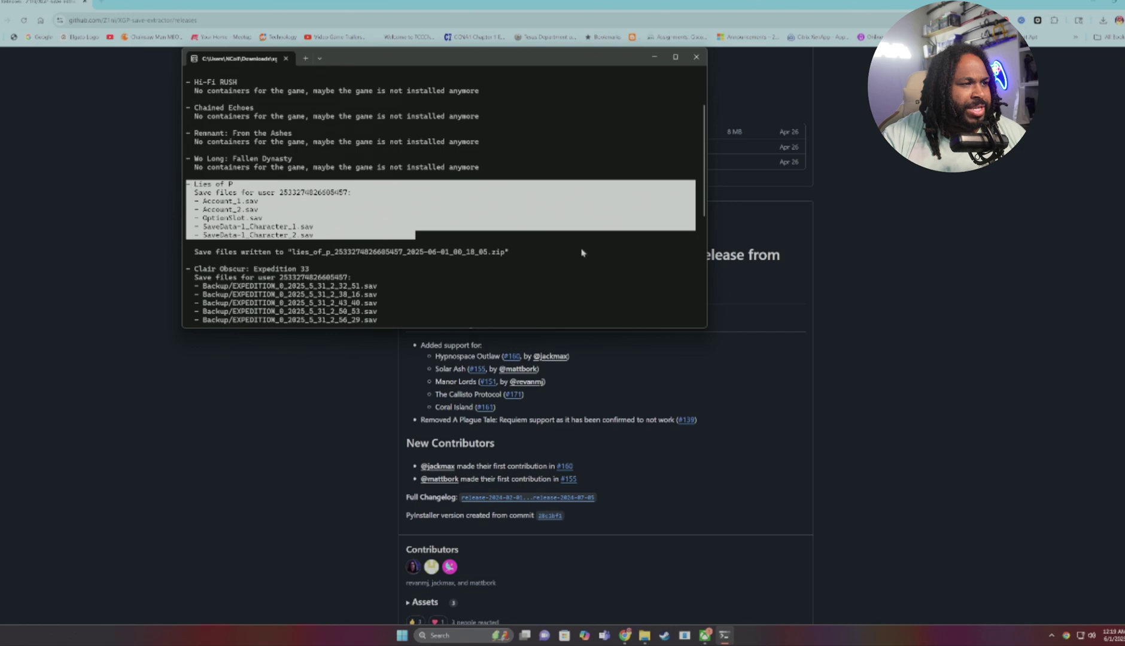
Open the newly created Lies of P save archive dated 2025-06-01 in the Downloads folder
{"action": "left_click", "coordinate": [1073, 254]}
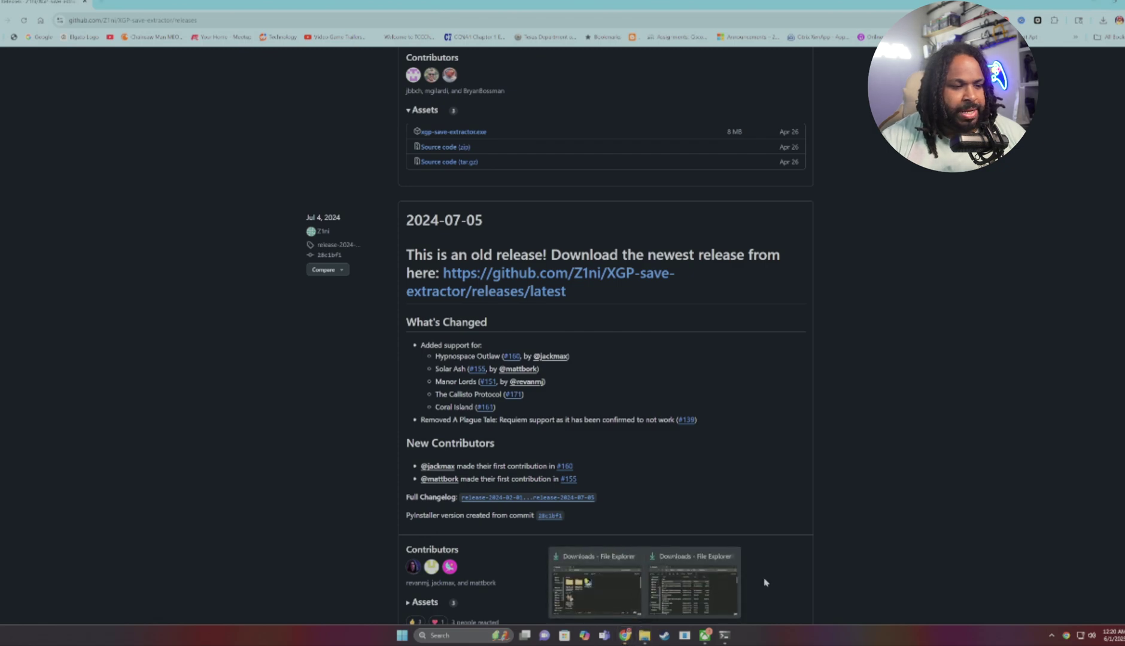
{"action": "left_click", "coordinate": [687, 584]}
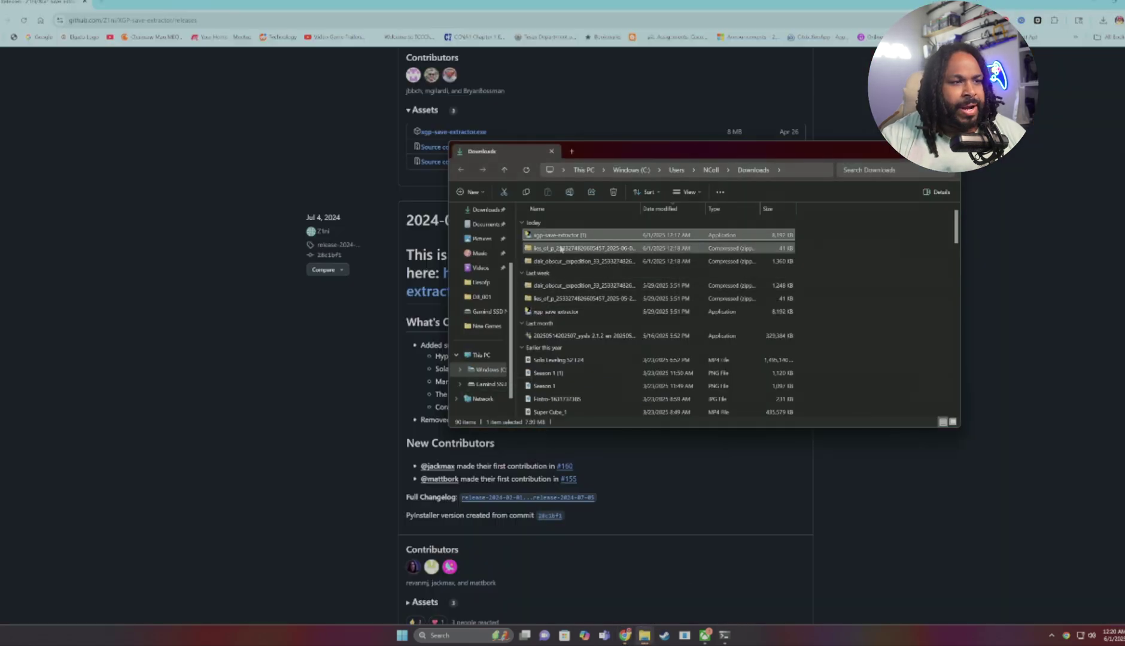
{"action": "left_click", "coordinate": [563, 247]}
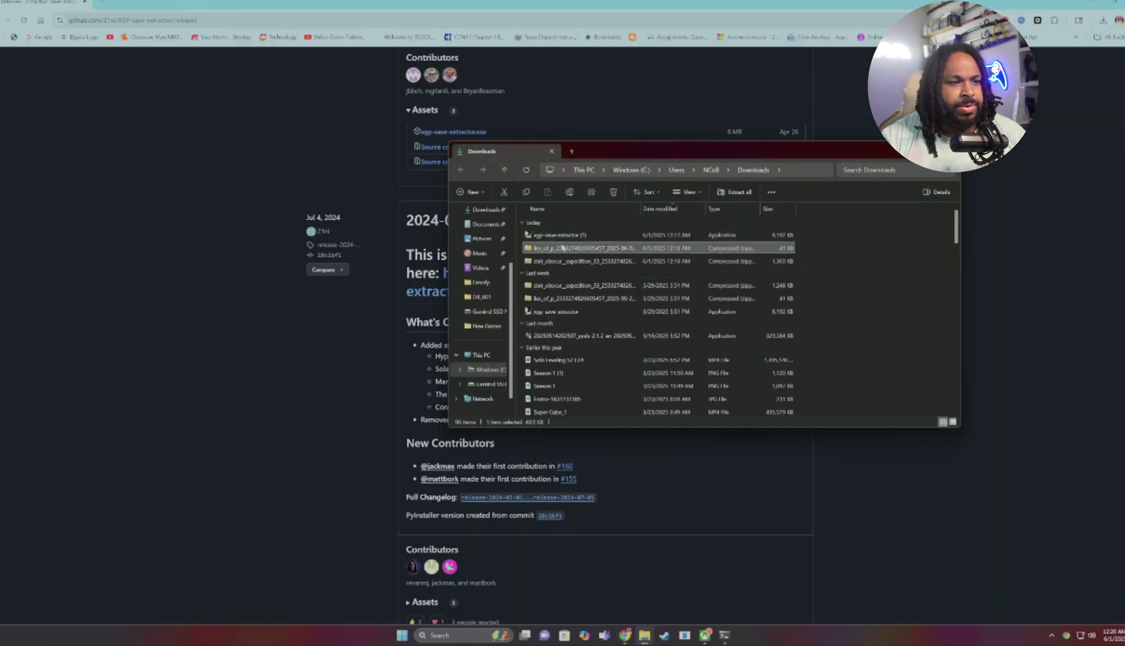
{"action": "double_click", "coordinate": [630, 249]}
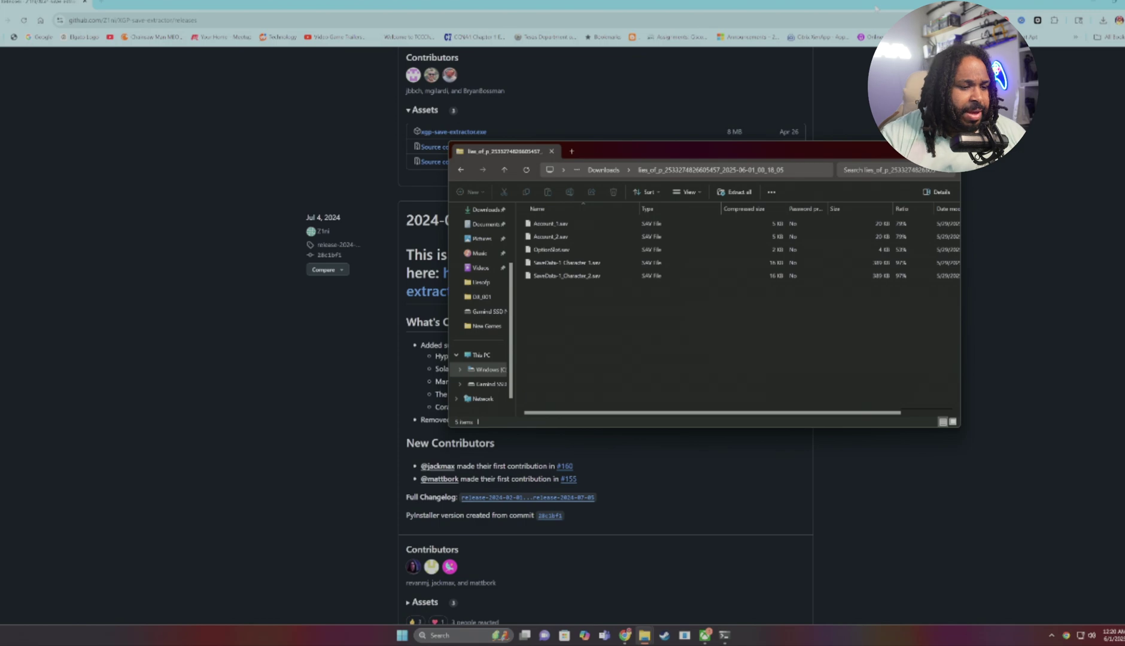
Minimize the browser, switch to Steam and open Lies of P in the game library
{"action": "left_click", "coordinate": [1094, 4]}
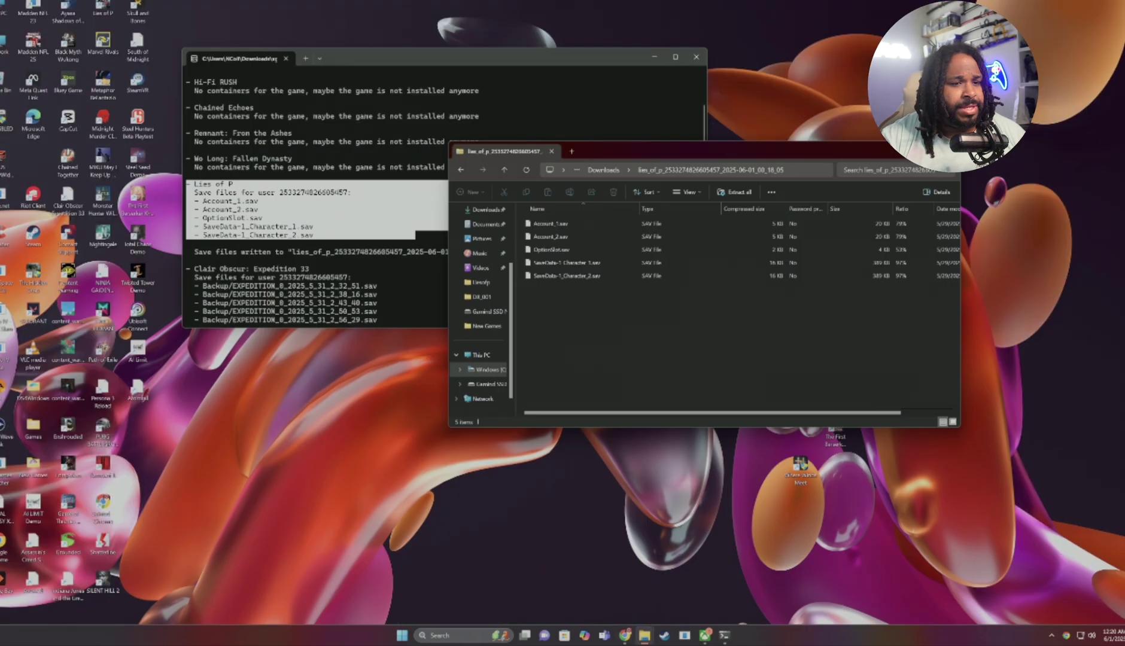
{"action": "left_click", "coordinate": [665, 636]}
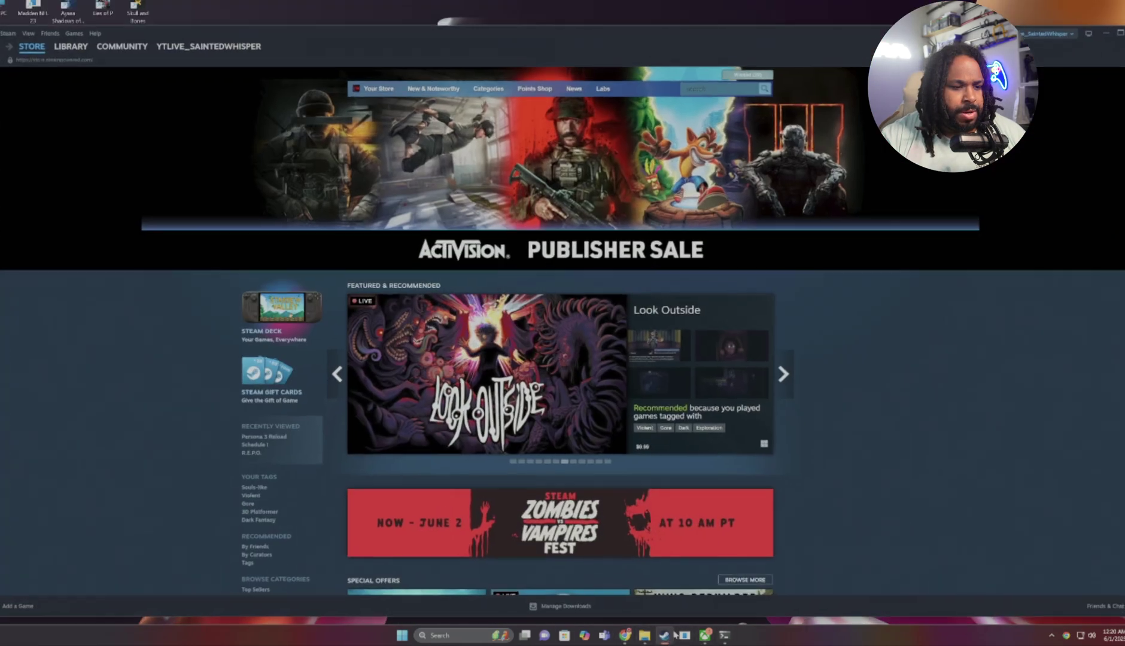
{"action": "left_click", "coordinate": [68, 45]}
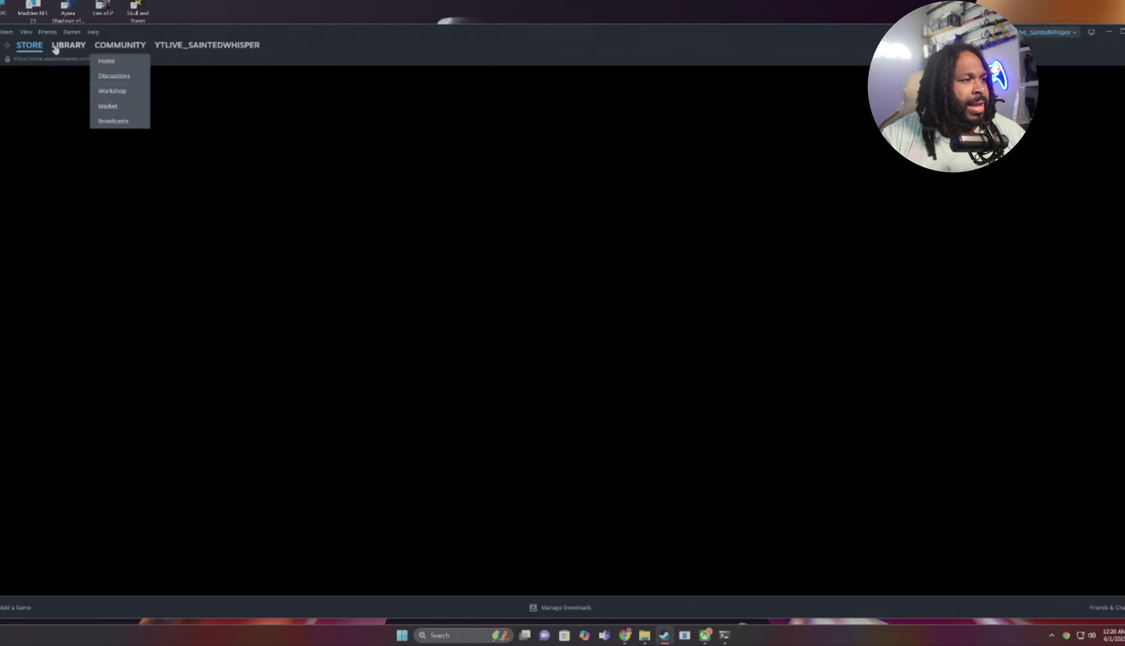
{"action": "scroll", "coordinate": [126, 317], "scroll_direction": "down", "scroll_amount": 5}
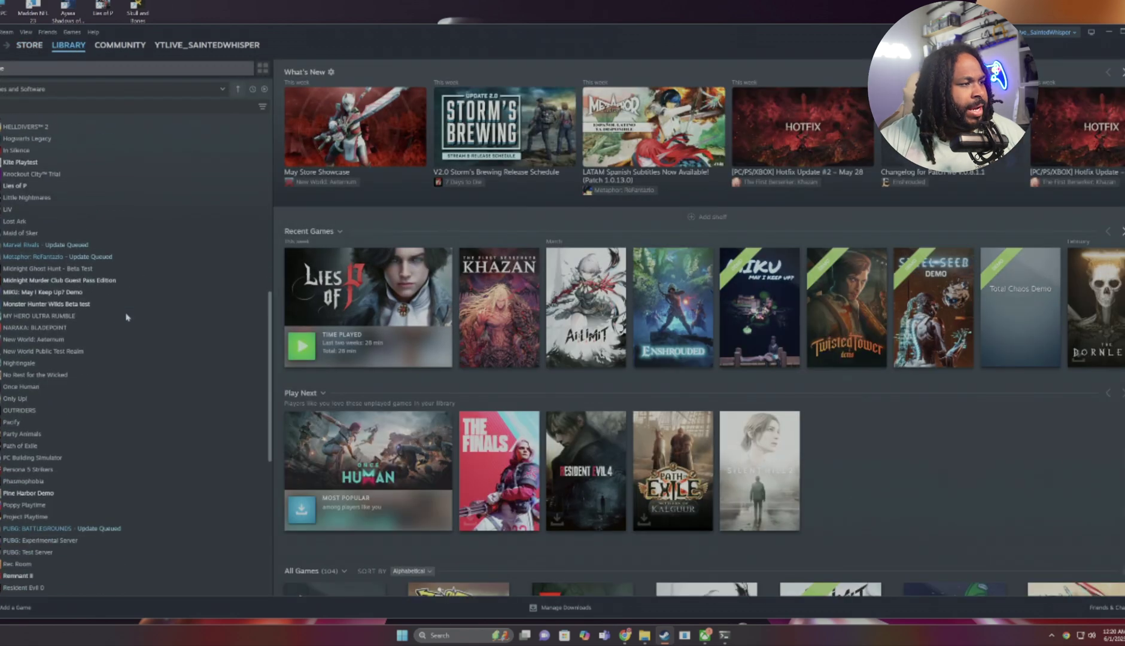
{"action": "scroll", "coordinate": [80, 281], "scroll_direction": "up", "scroll_amount": 3}
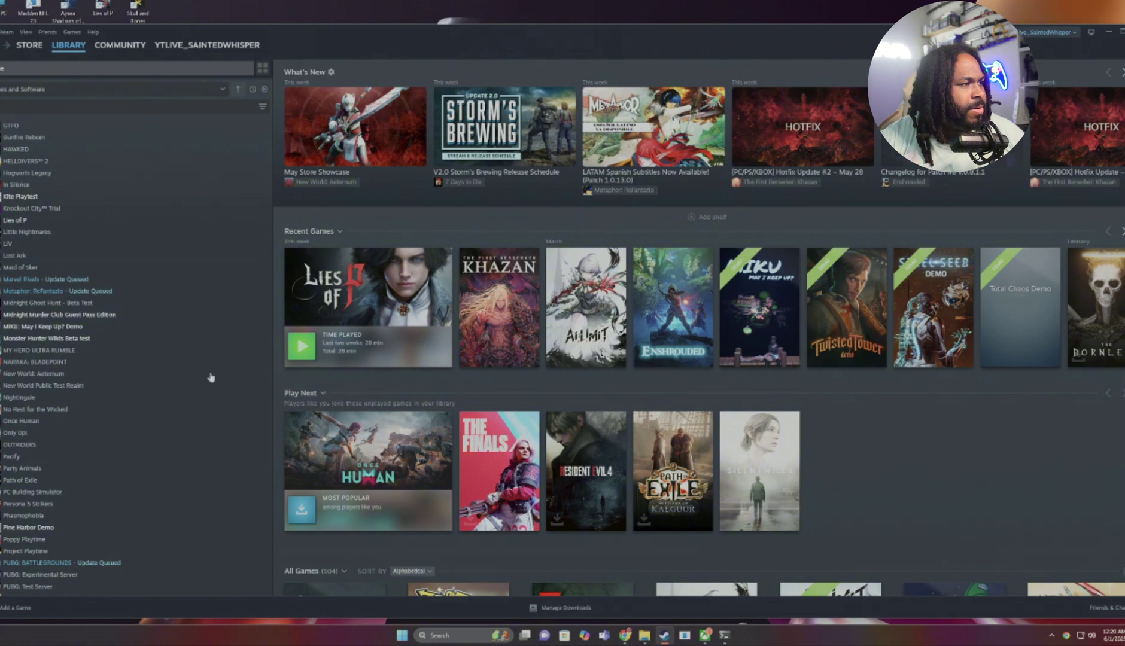
{"action": "scroll", "coordinate": [42, 277], "scroll_direction": "up", "scroll_amount": 3}
{"action": "left_click", "coordinate": [170, 357]}
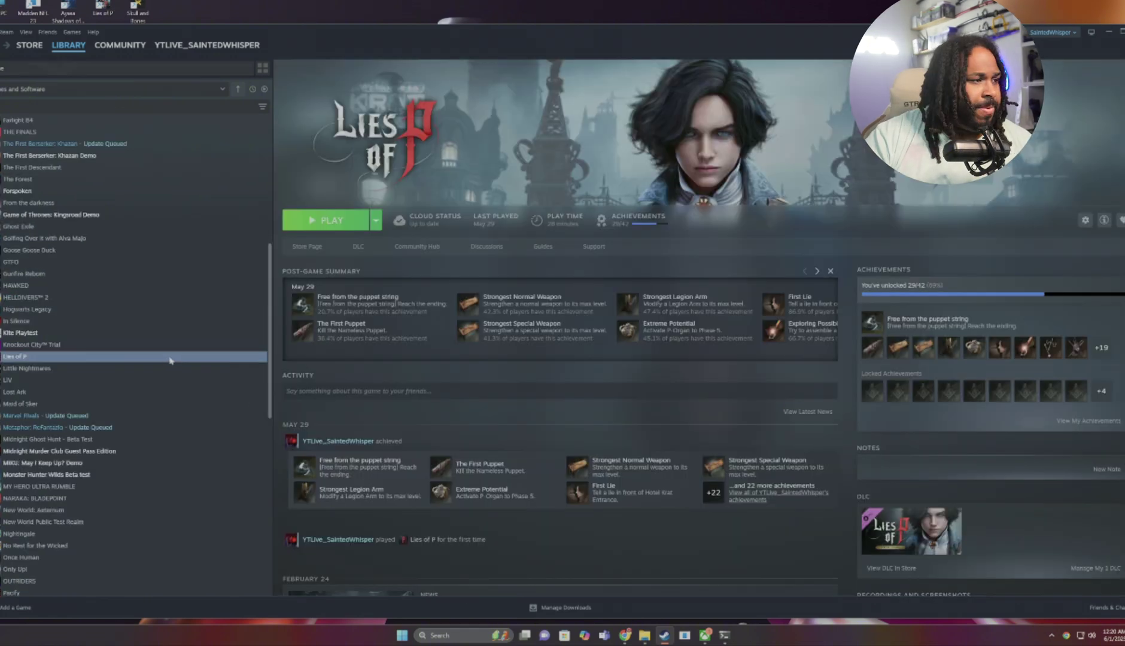
Browse the installed files of Lies of P from its properties and open the LiesofP folder
{"action": "right_click", "coordinate": [170, 361]}
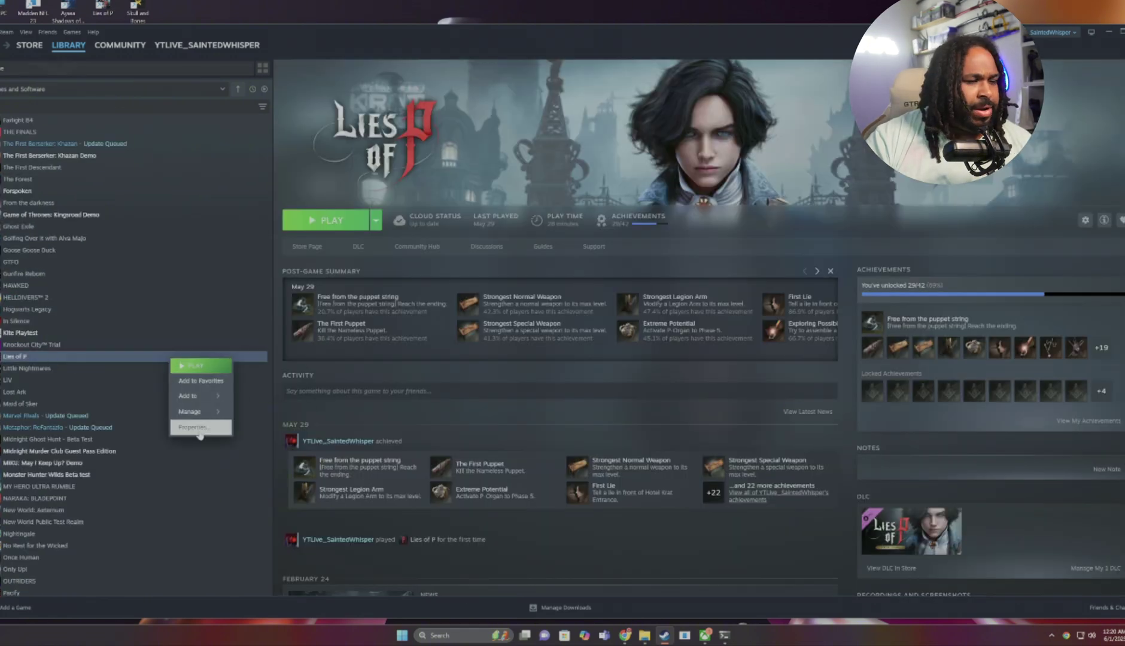
{"action": "left_click", "coordinate": [225, 430]}
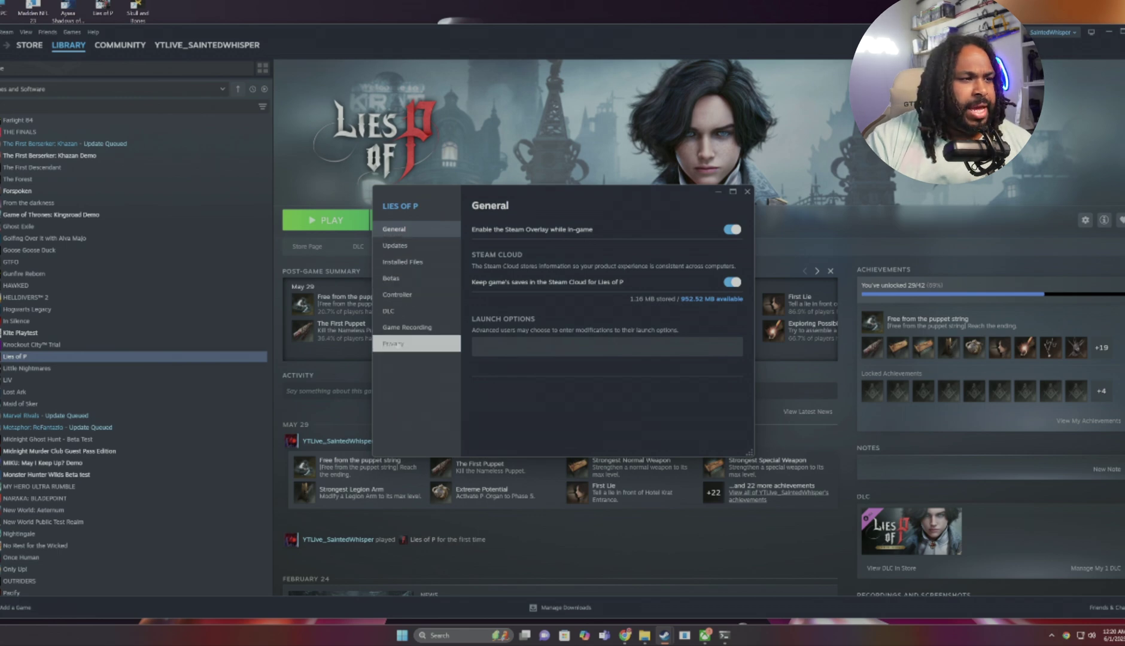
{"action": "left_click", "coordinate": [411, 263]}
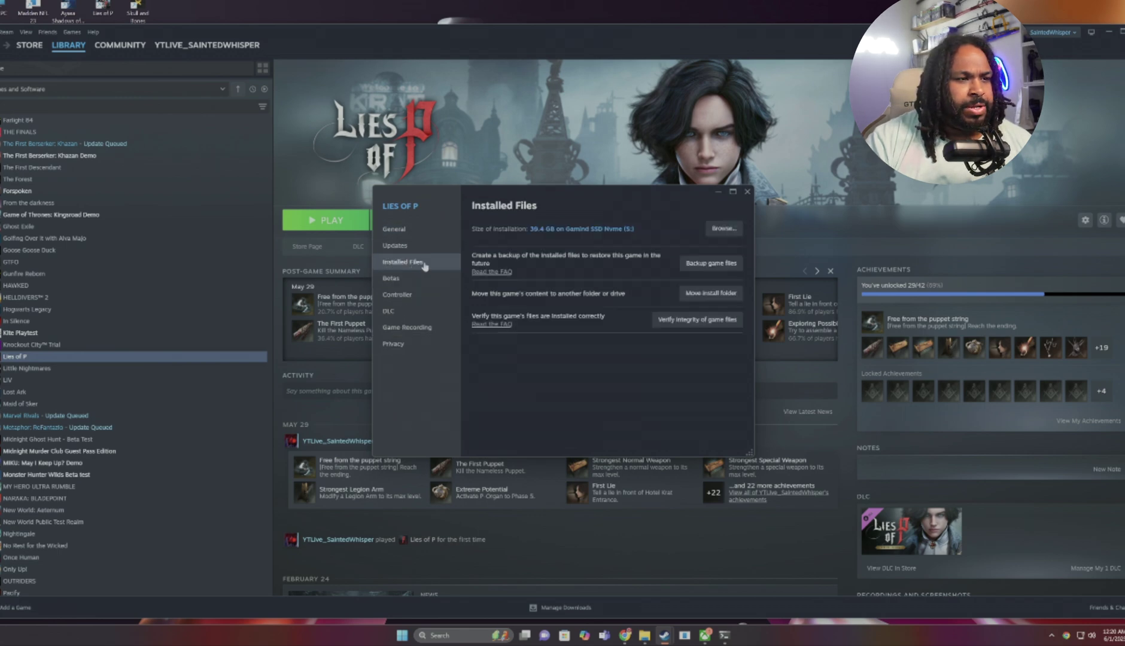
{"action": "left_click", "coordinate": [722, 228]}
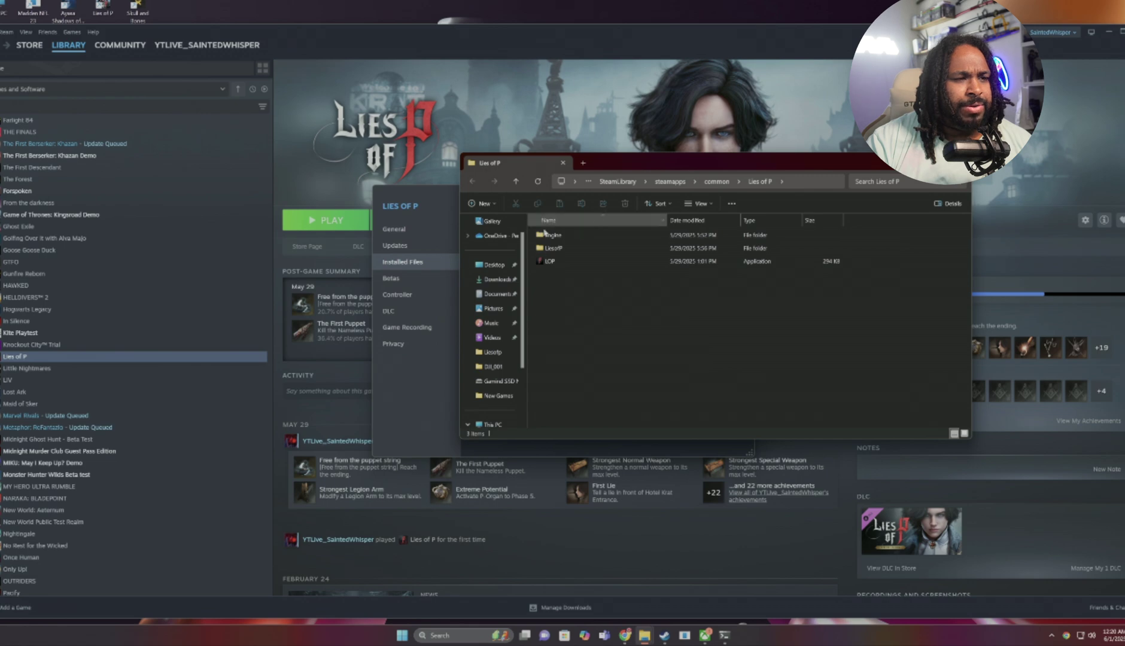
{"action": "double_click", "coordinate": [573, 250]}
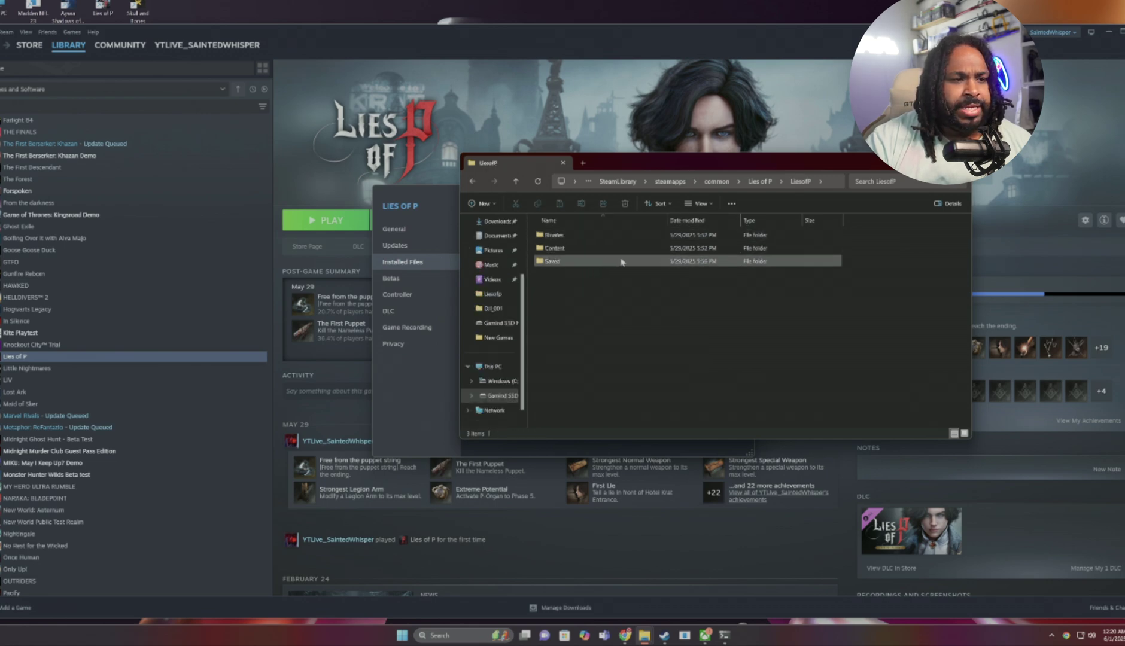
{"action": "mouse_move", "coordinate": [618, 264]}
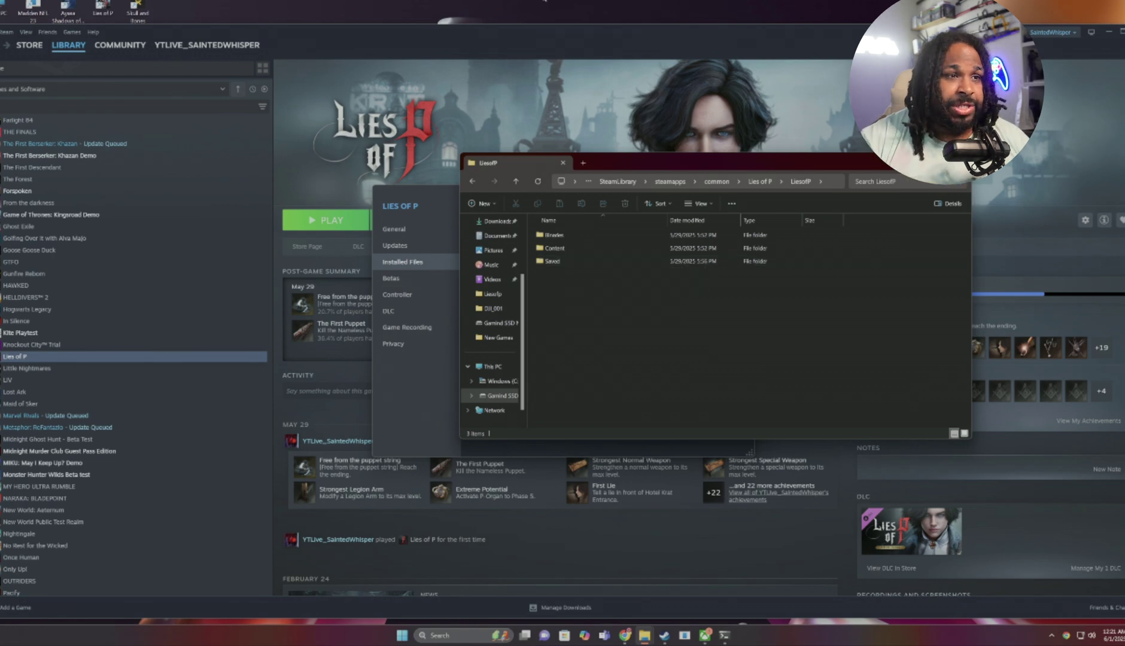
{"action": "left_click", "coordinate": [796, 114]}
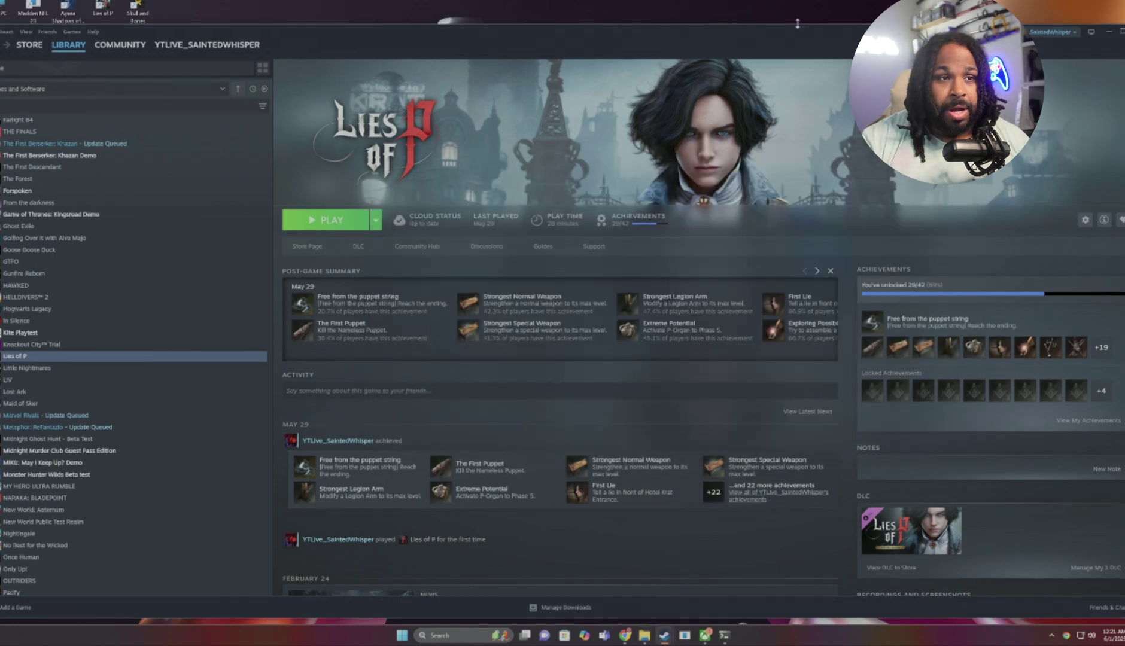
{"action": "double_click", "coordinate": [801, 39]}
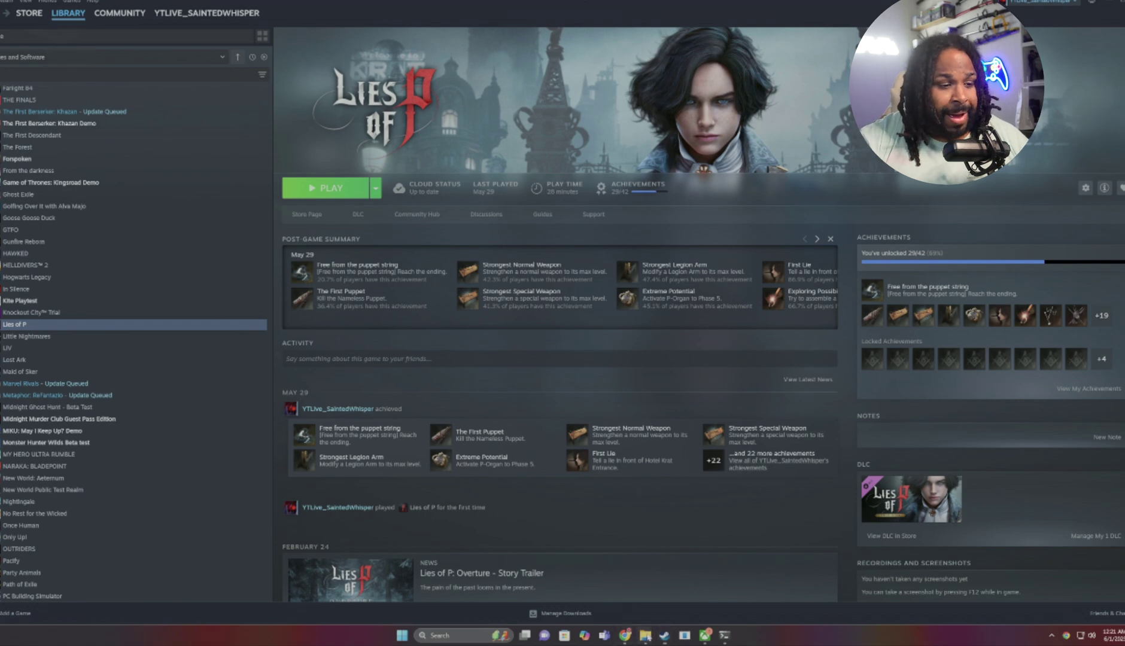
Return to the LiesofP folder window and open Saved, SaveGames and the numeric user ID folder inside it
{"action": "mouse_move", "coordinate": [646, 634]}
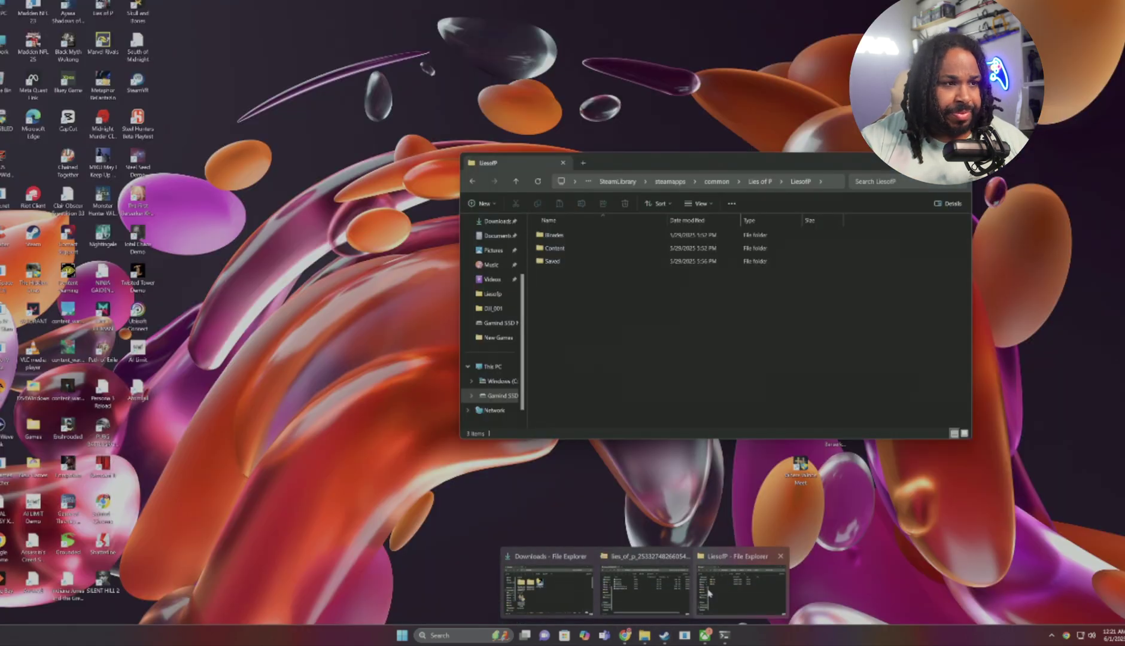
{"action": "left_click", "coordinate": [708, 592]}
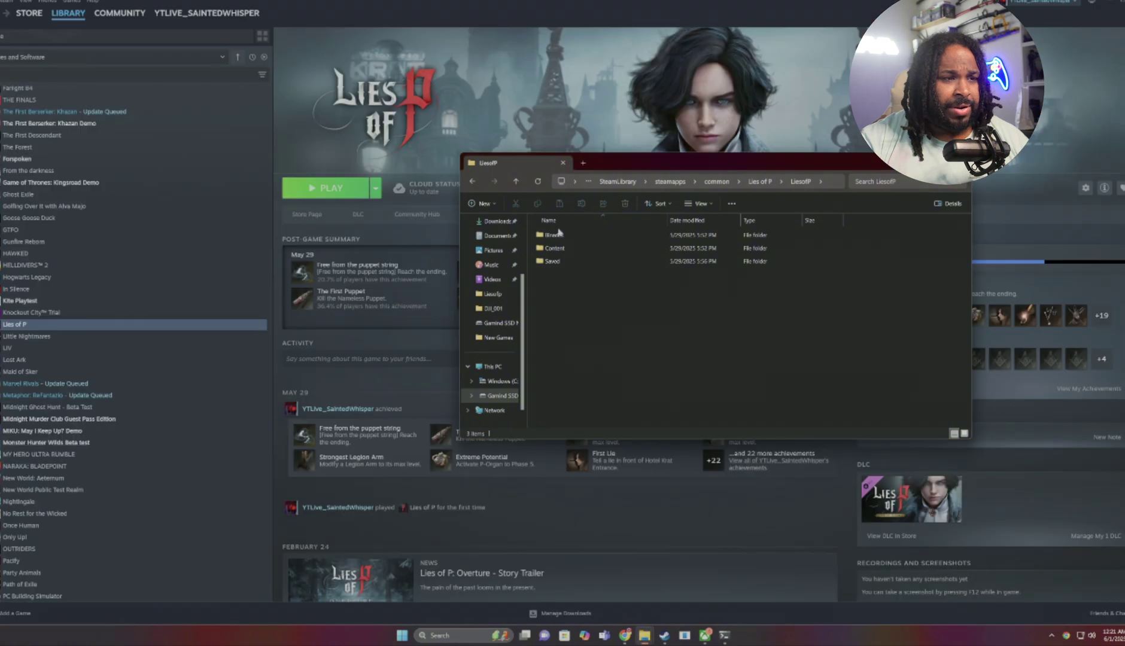
{"action": "double_click", "coordinate": [556, 263]}
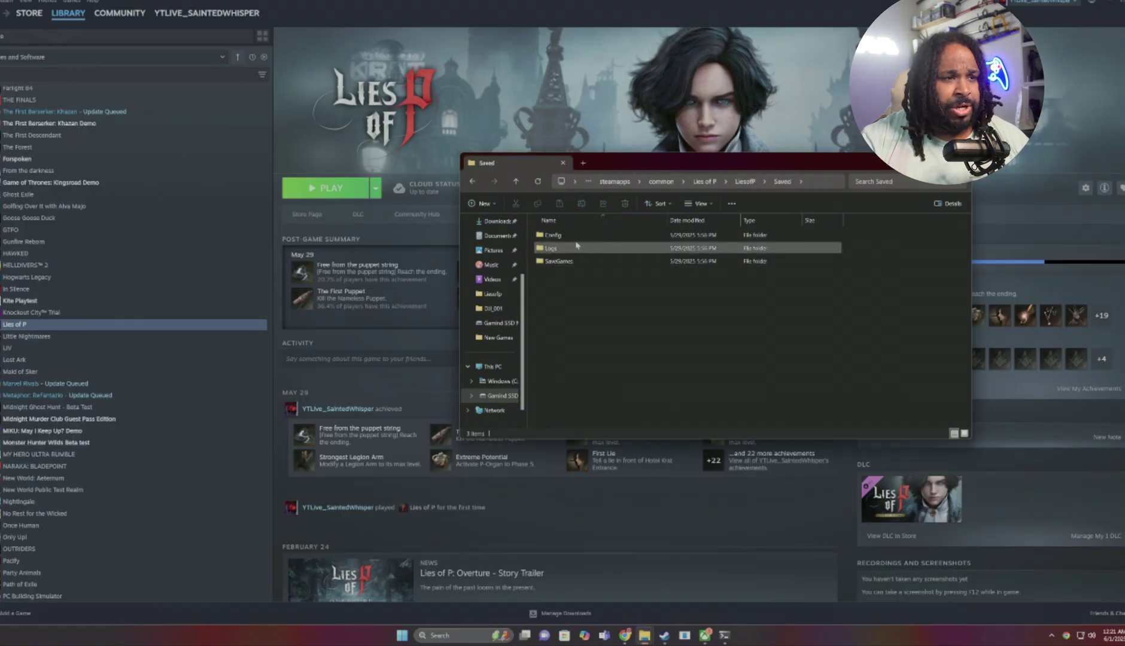
{"action": "double_click", "coordinate": [562, 262]}
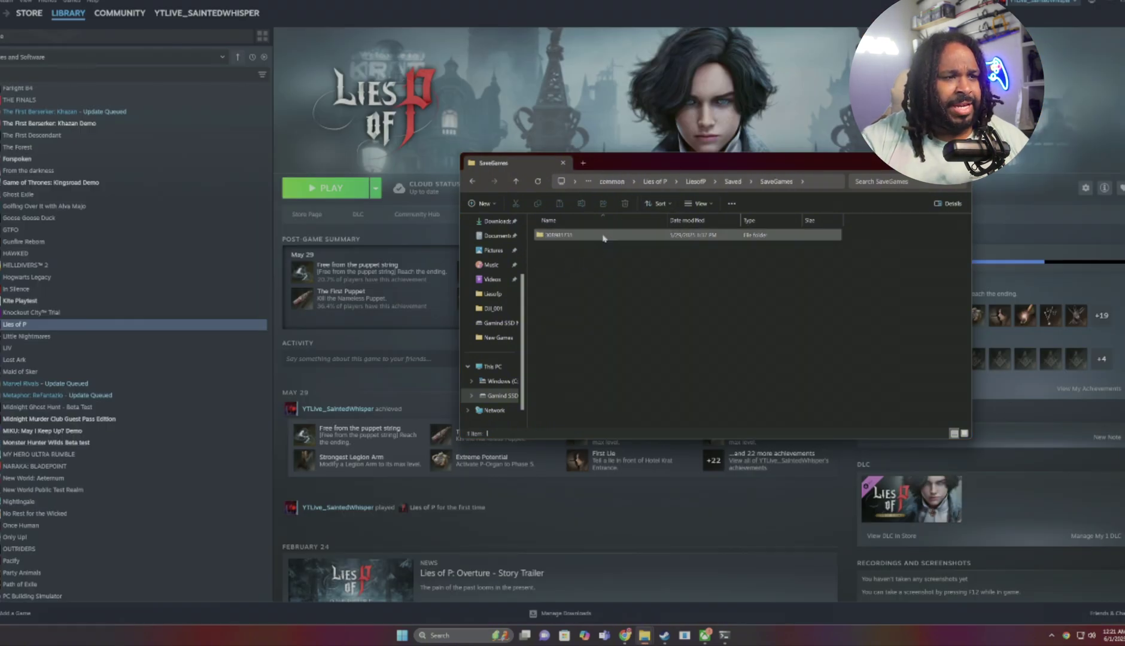
{"action": "double_click", "coordinate": [601, 236]}
Arrange the Steam save folder window and the Downloads window side by side
{"action": "left_click_drag", "start_coordinate": [687, 168], "coordinate": [289, 63]}
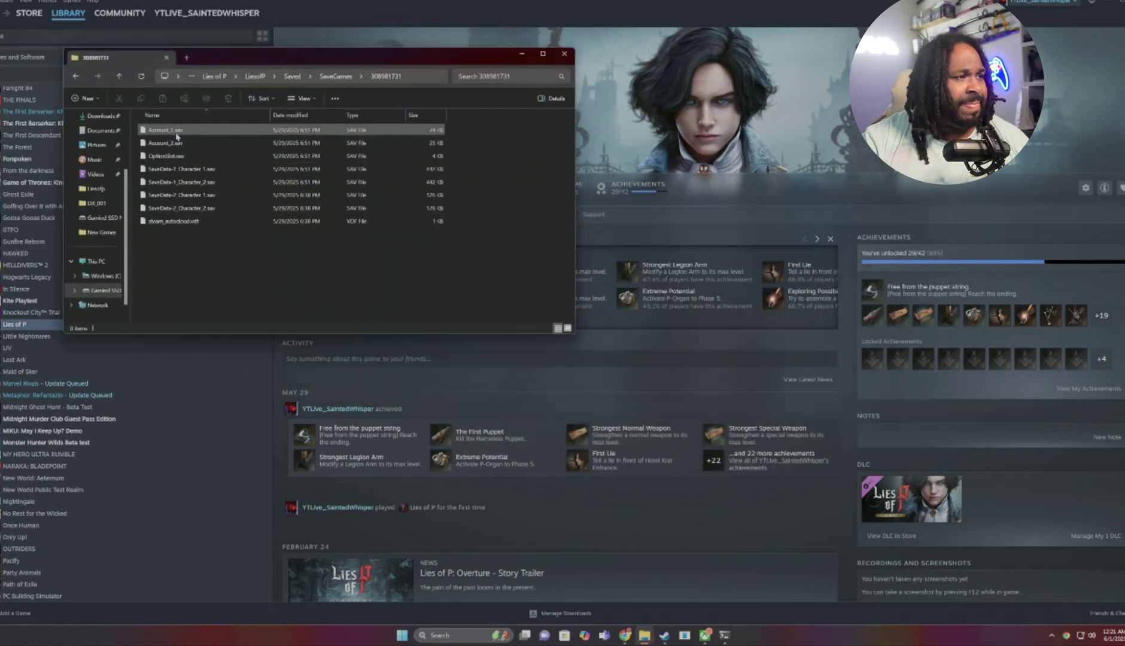
{"action": "mouse_move", "coordinate": [645, 633]}
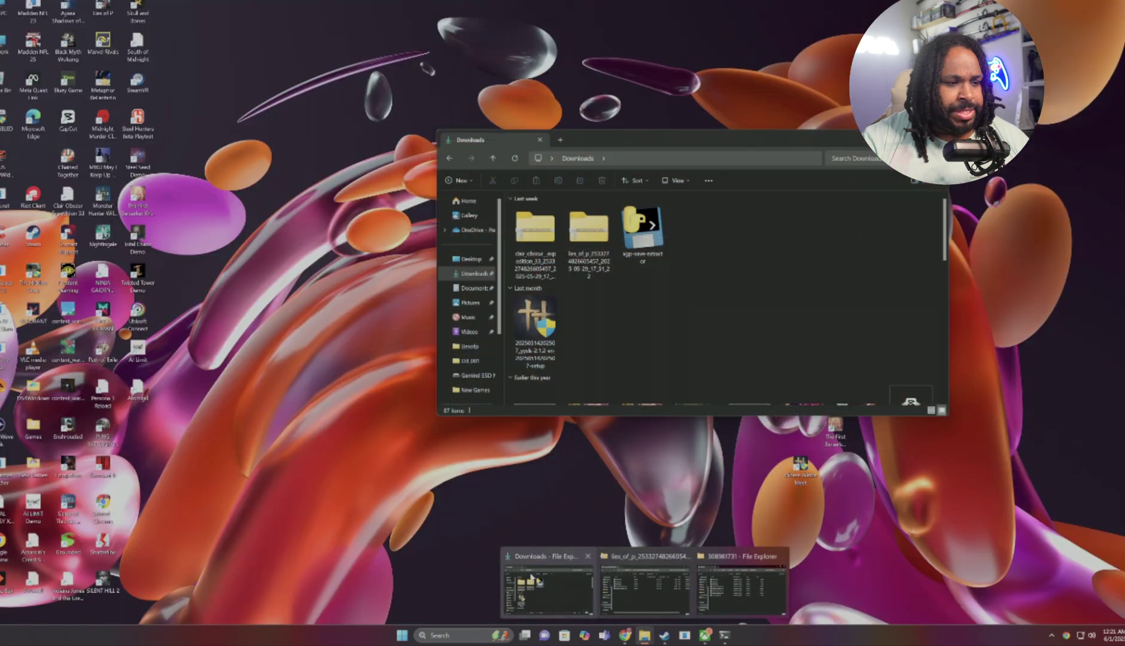
{"action": "left_click", "coordinate": [543, 578]}
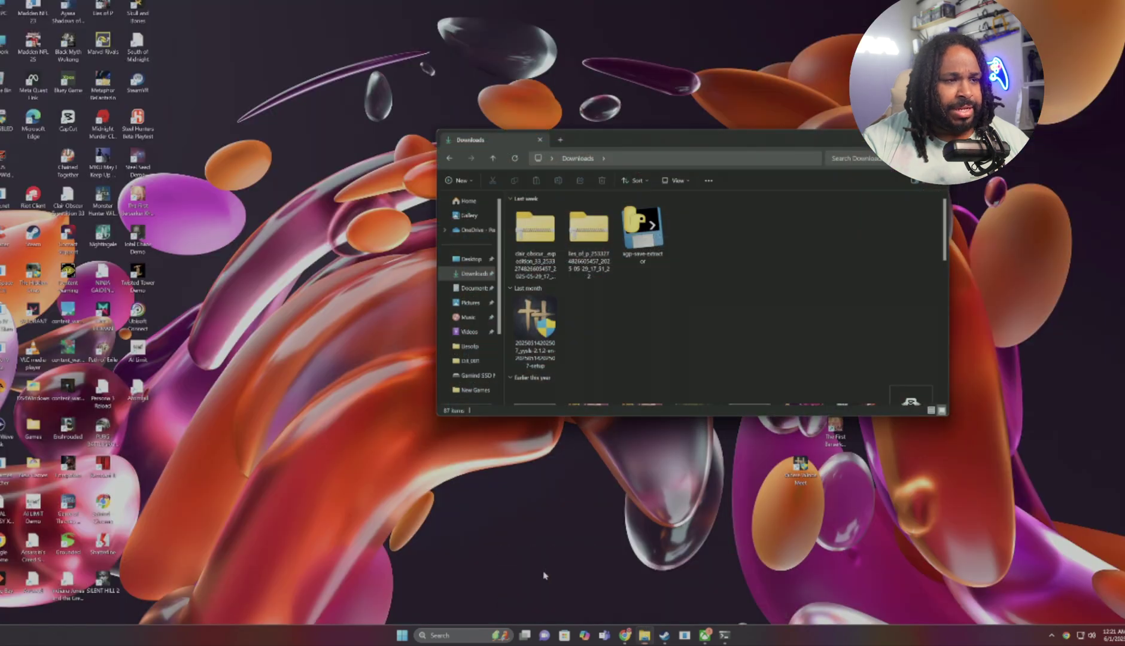
{"action": "left_click_drag", "start_coordinate": [623, 139], "coordinate": [747, 103]}
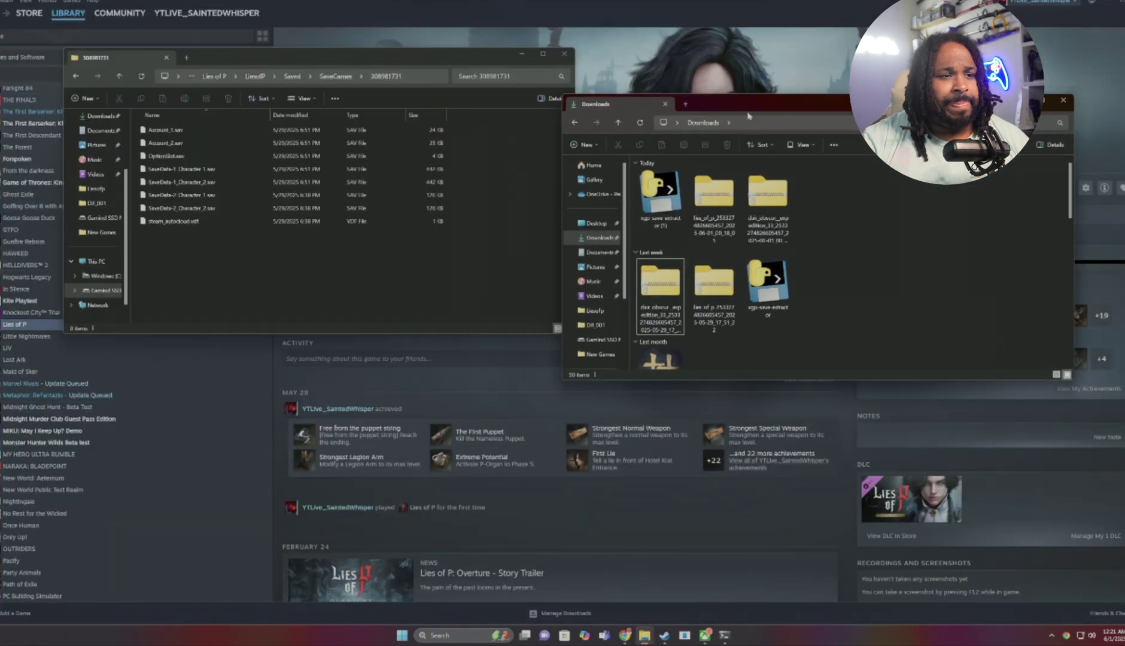
Open the Lies of P save archive extracted today in the Downloads folder
{"action": "left_click", "coordinate": [730, 206]}
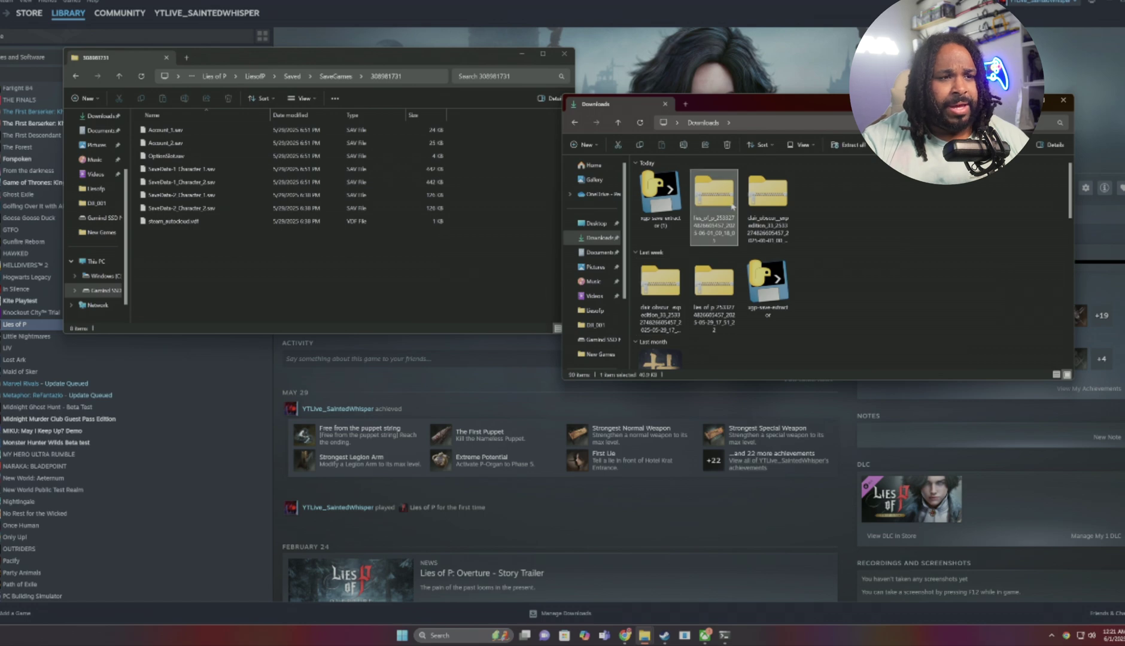
{"action": "double_click", "coordinate": [732, 206]}
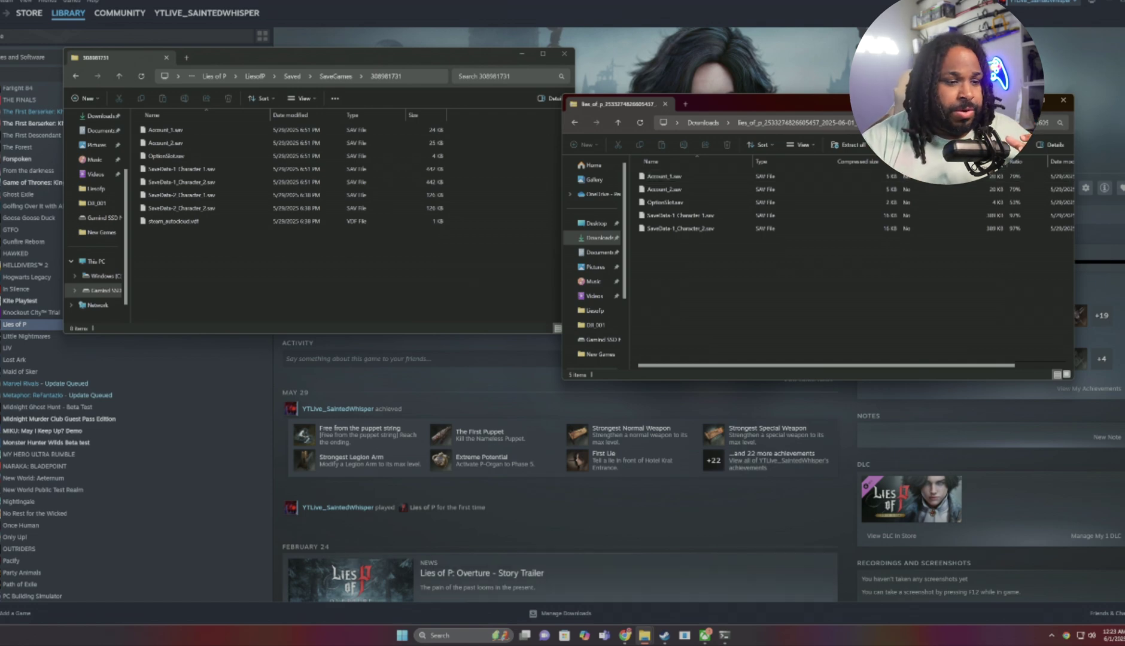
Check the save extractor's console output around the Wo Long: Fallen Dynasty and Lies of P entries and return to the archive window
{"action": "left_click", "coordinate": [724, 635]}
{"action": "left_click", "coordinate": [339, 165]}
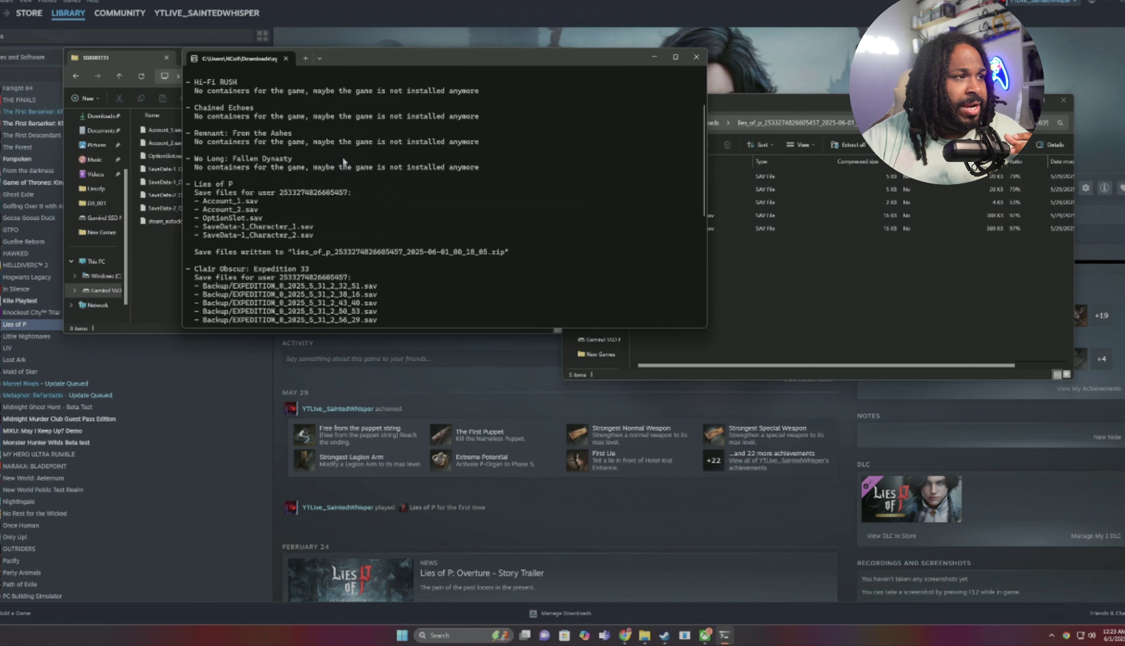
{"action": "left_click_drag", "start_coordinate": [505, 175], "coordinate": [189, 159]}
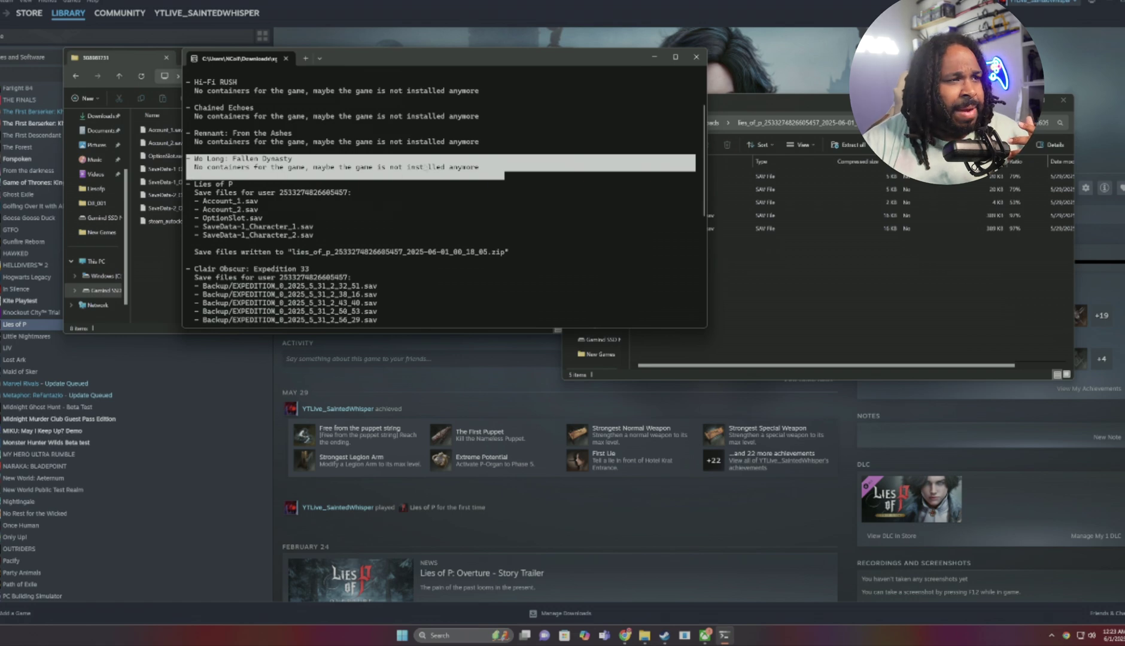
{"action": "left_click", "coordinate": [748, 282]}
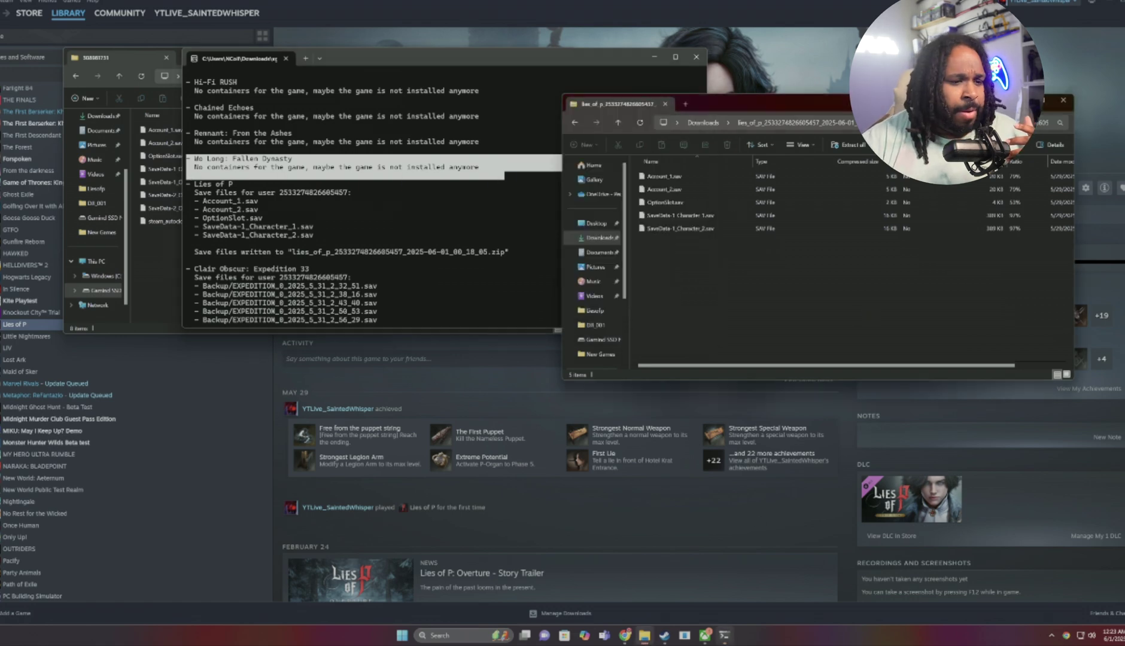
Switch to the Xbox app and go to its Home page
{"action": "left_click", "coordinate": [705, 636]}
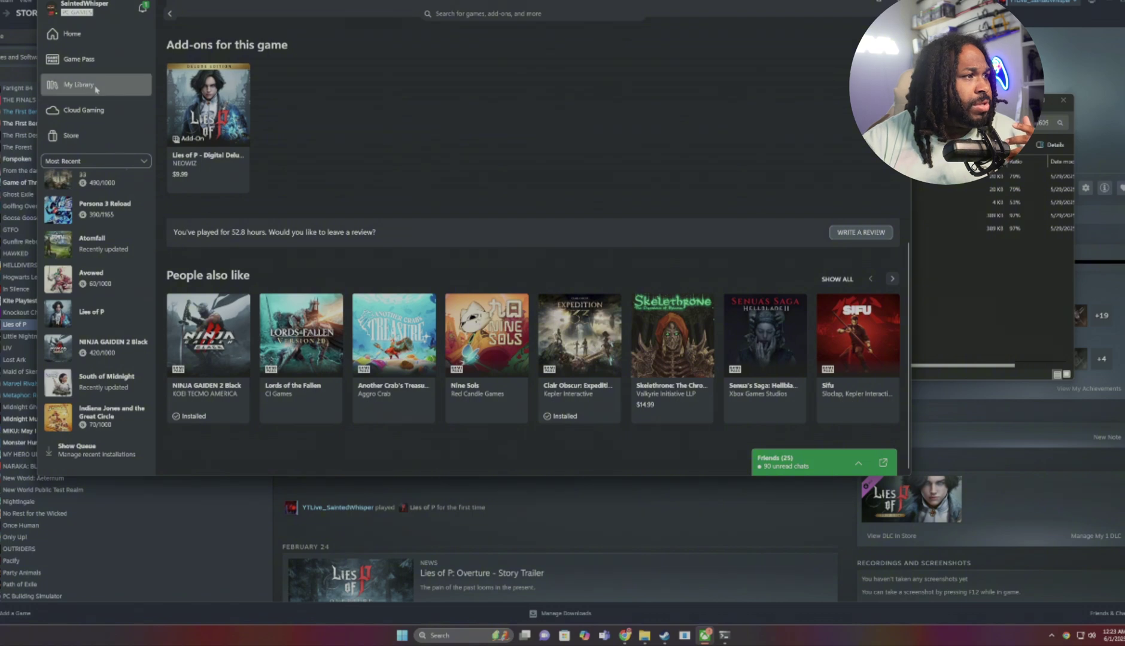
{"action": "left_click", "coordinate": [88, 42]}
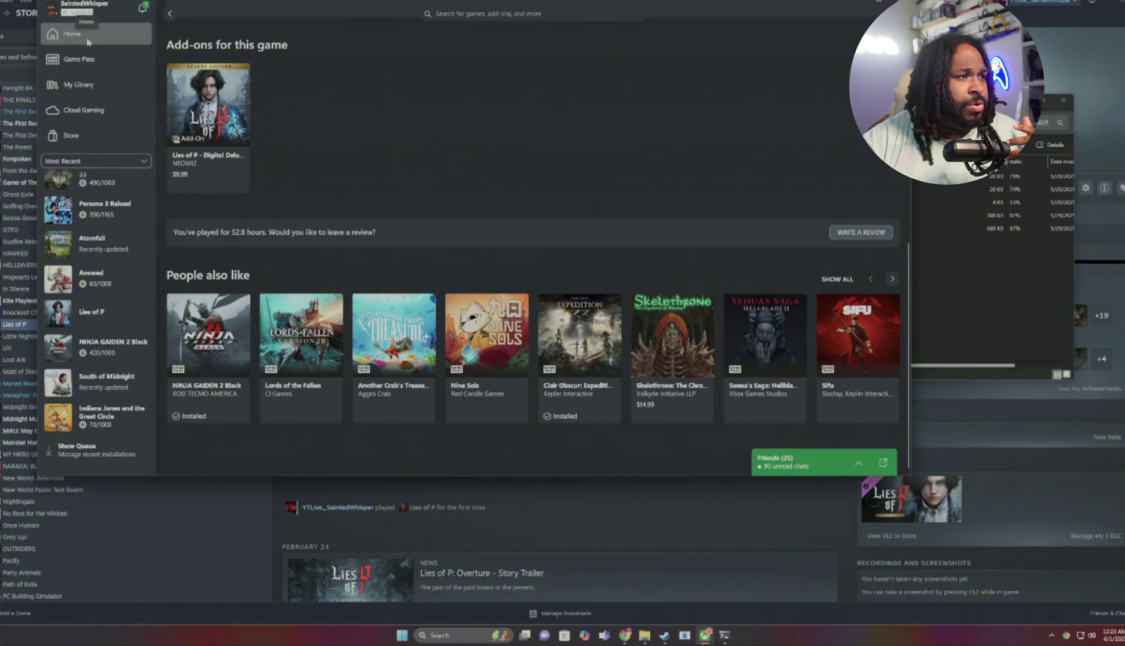